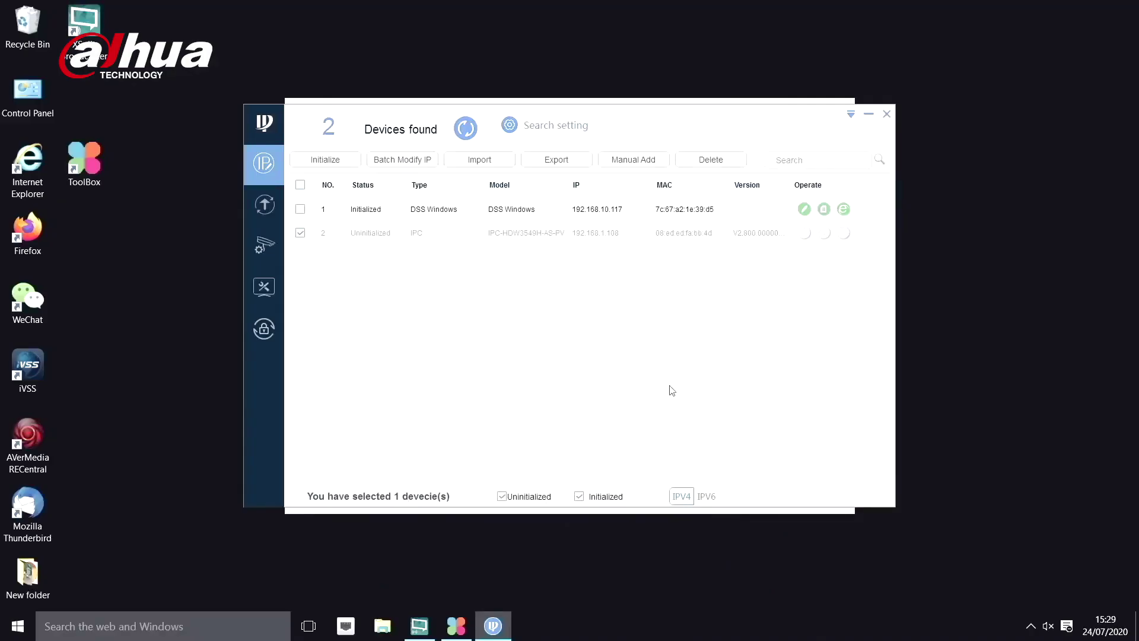
Step: Initialize the IPC camera with a new admin password, keeping Easy4ip and auto-check enabled
click(337, 167)
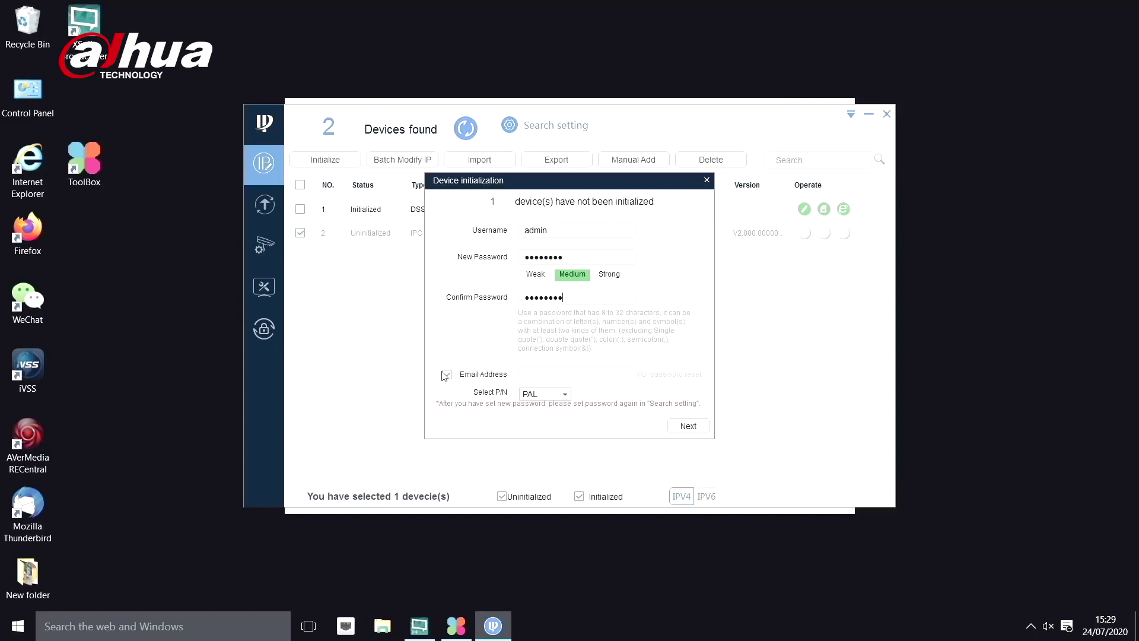
click(688, 424)
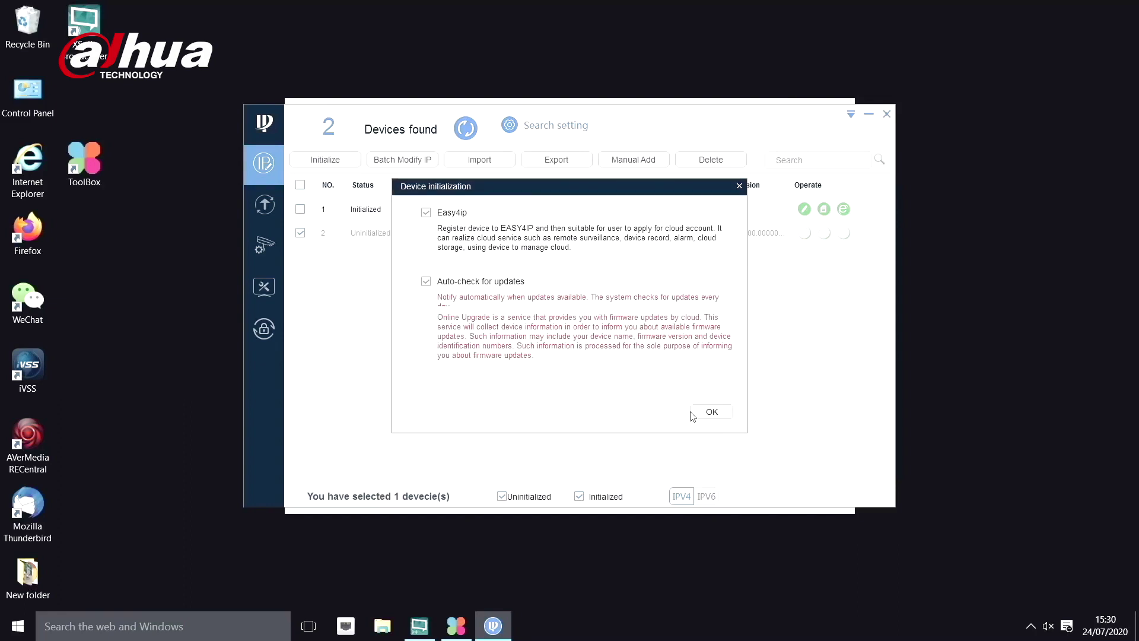
click(713, 412)
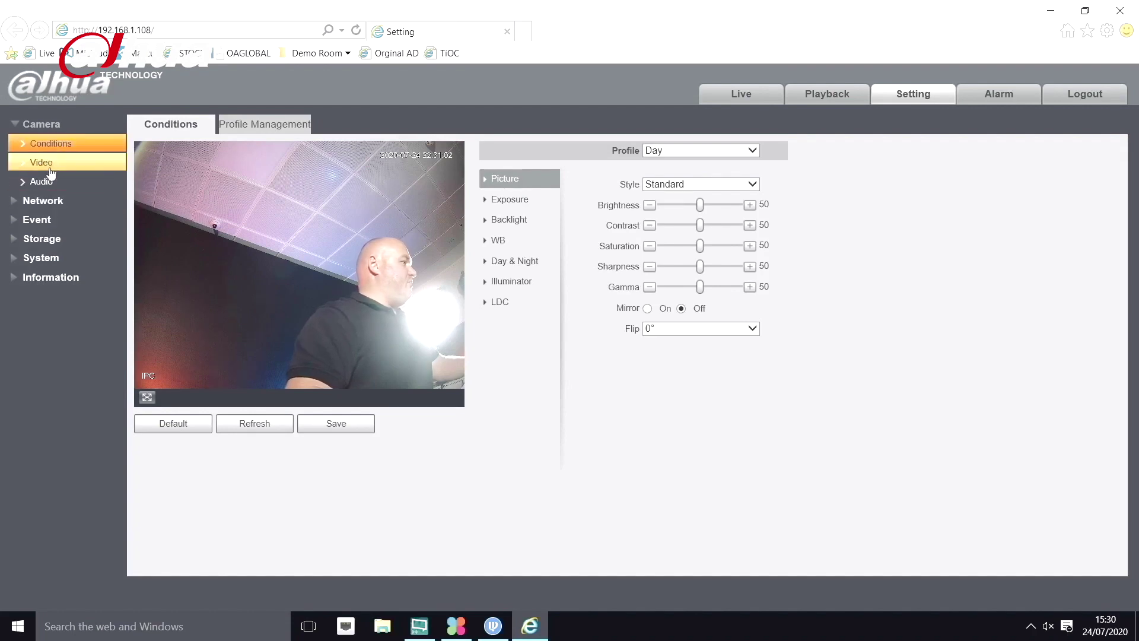
Step: Go to Event > Video Detection to show the Motion Detection settings
click(37, 220)
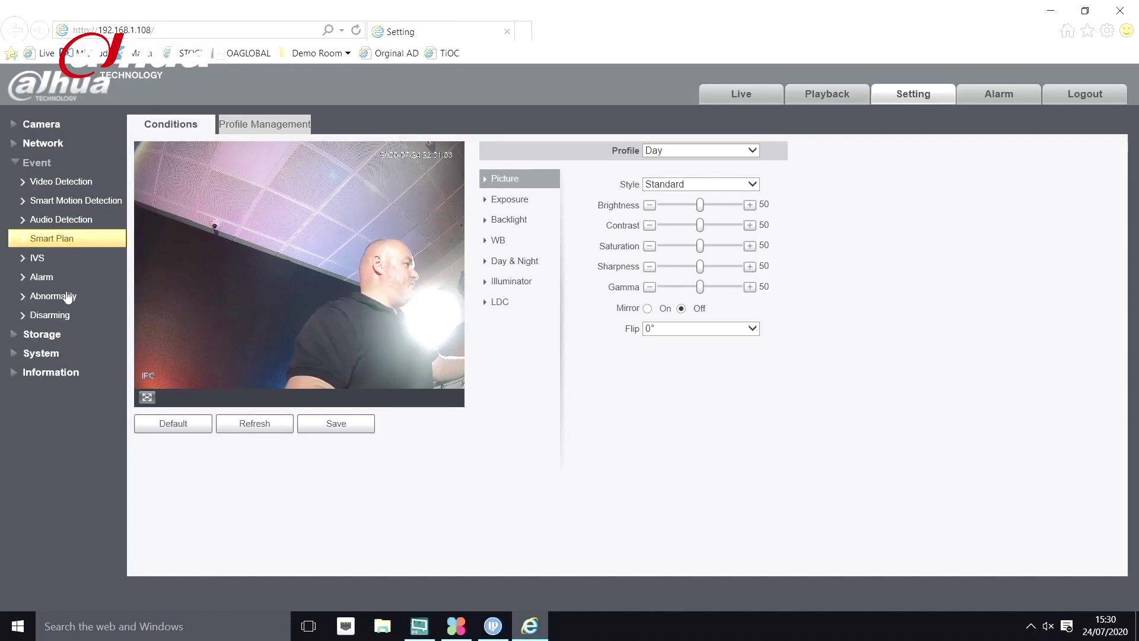
click(72, 187)
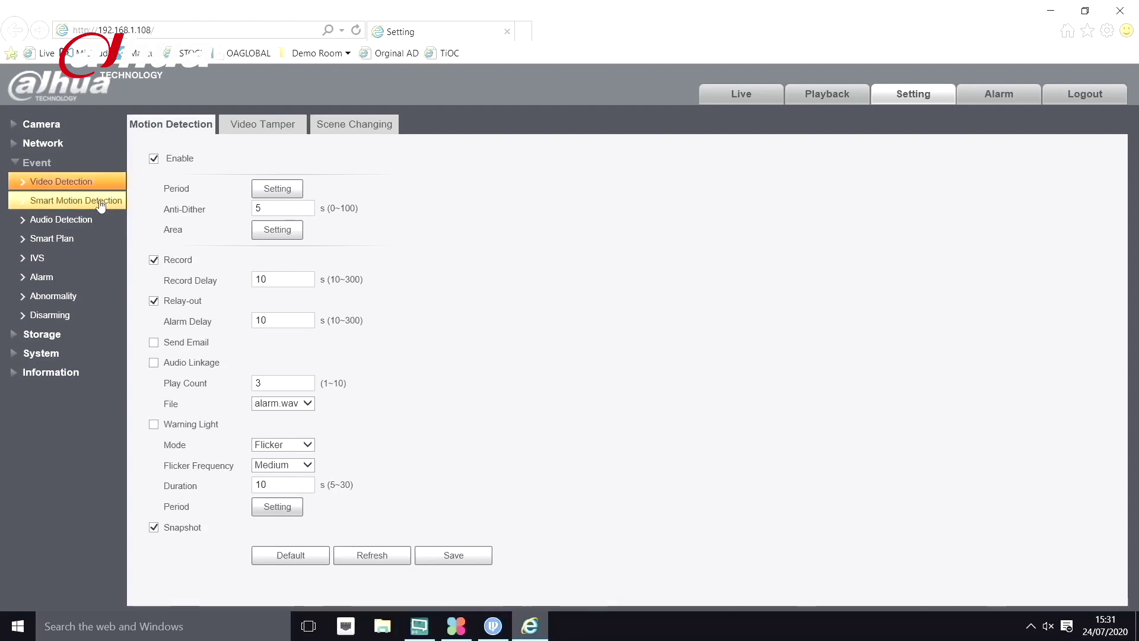
Step: Bring up the Smart Motion Detection settings under Event
click(63, 201)
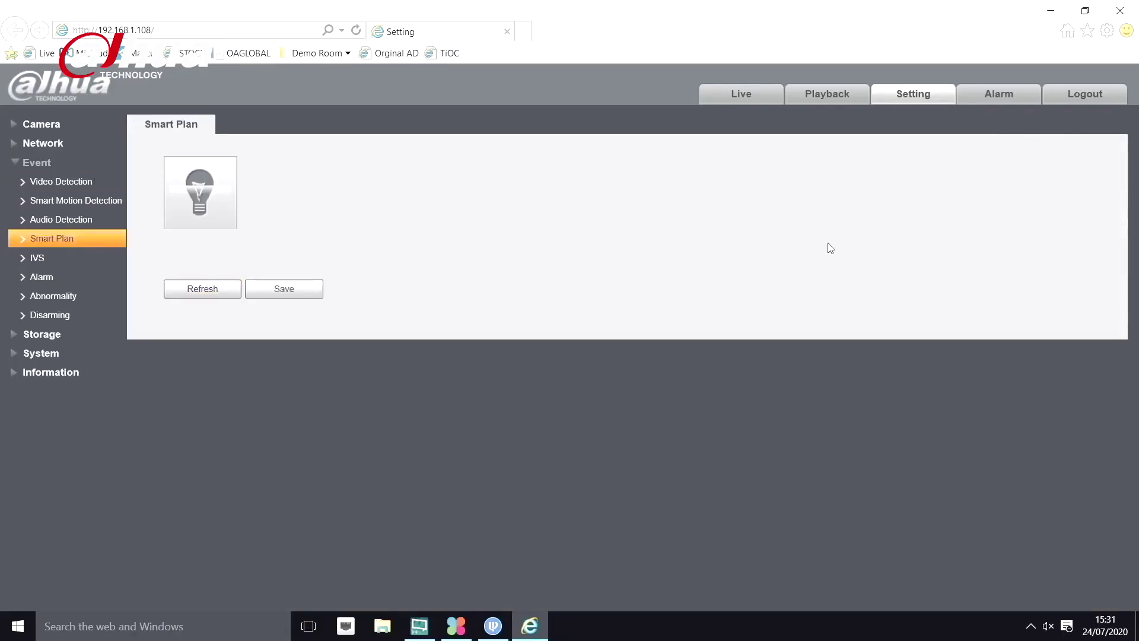
Step: Turn on the IVS smart plan and add rule IVS-1 as an Intrusion rule
click(188, 201)
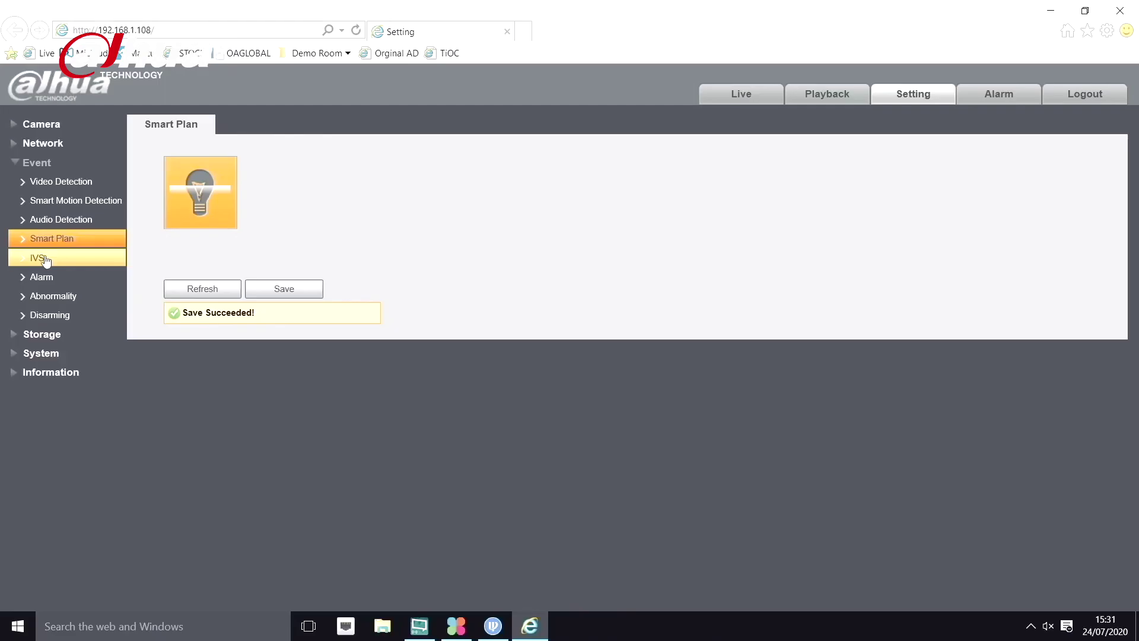
click(41, 258)
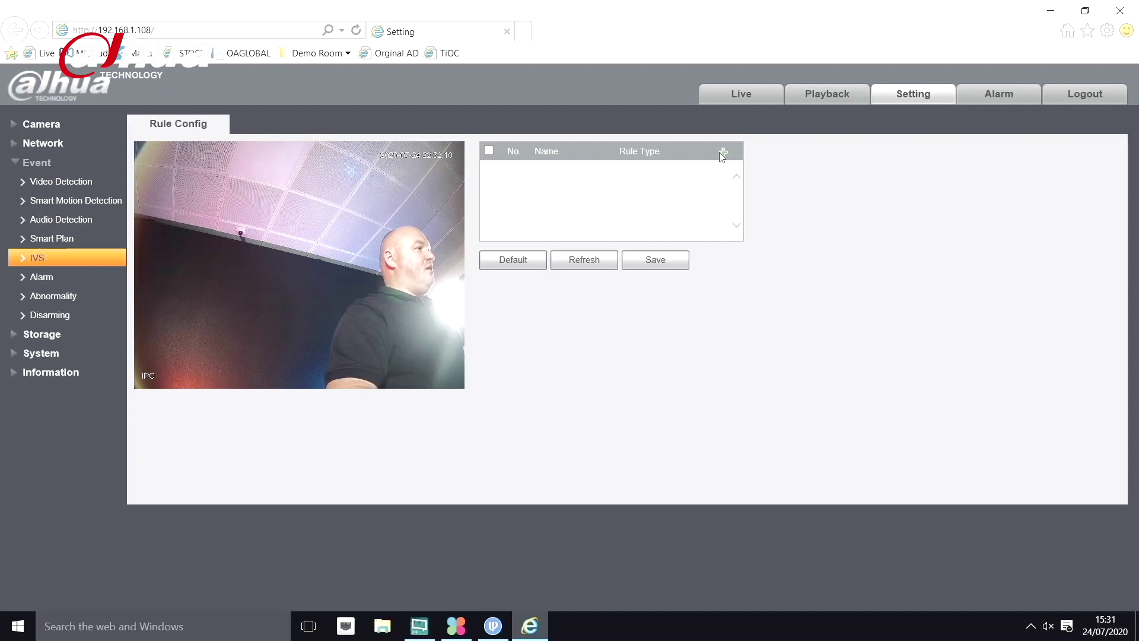
click(723, 153)
click(651, 181)
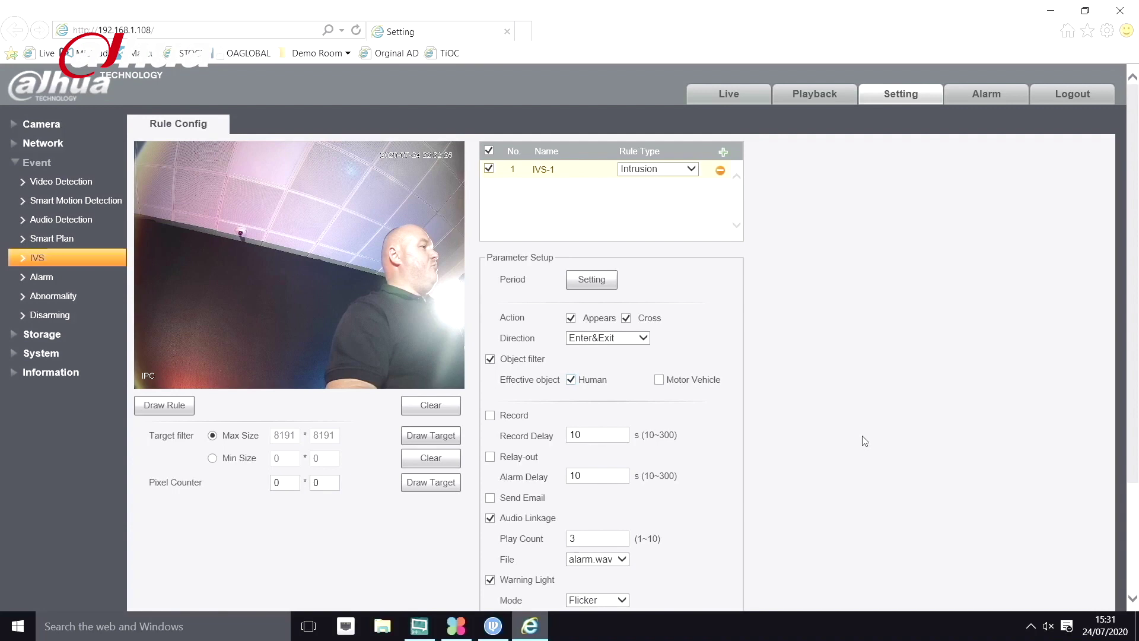
scroll(795, 316, down, 2)
scroll(793, 321, up, 2)
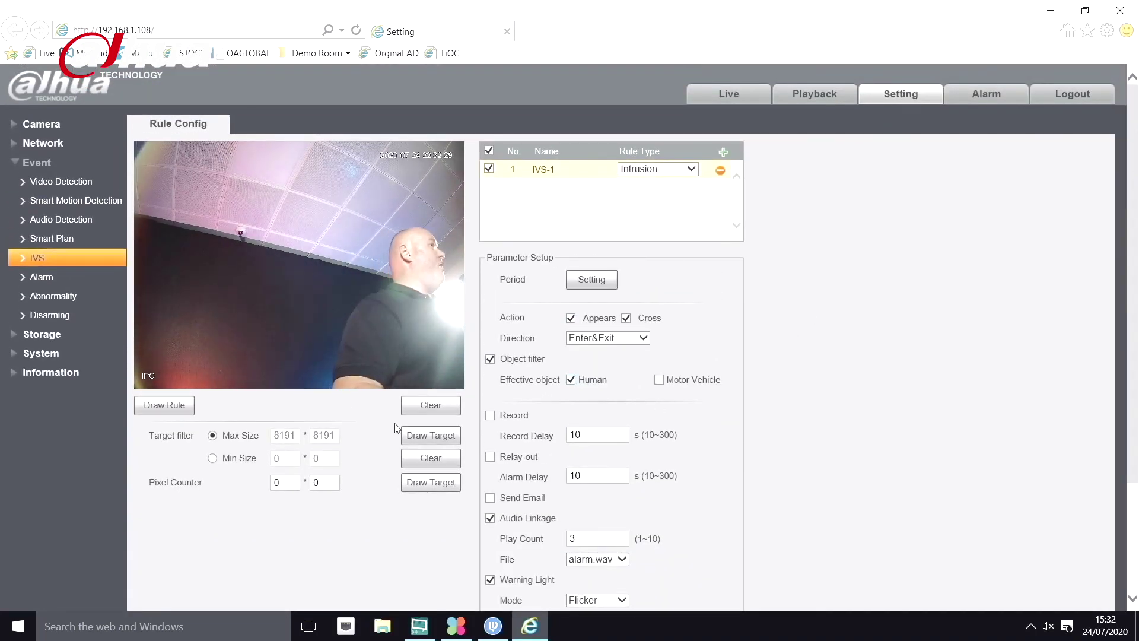
Step: Draw the IVS-1 intrusion zone over the left side of the video preview
click(163, 195)
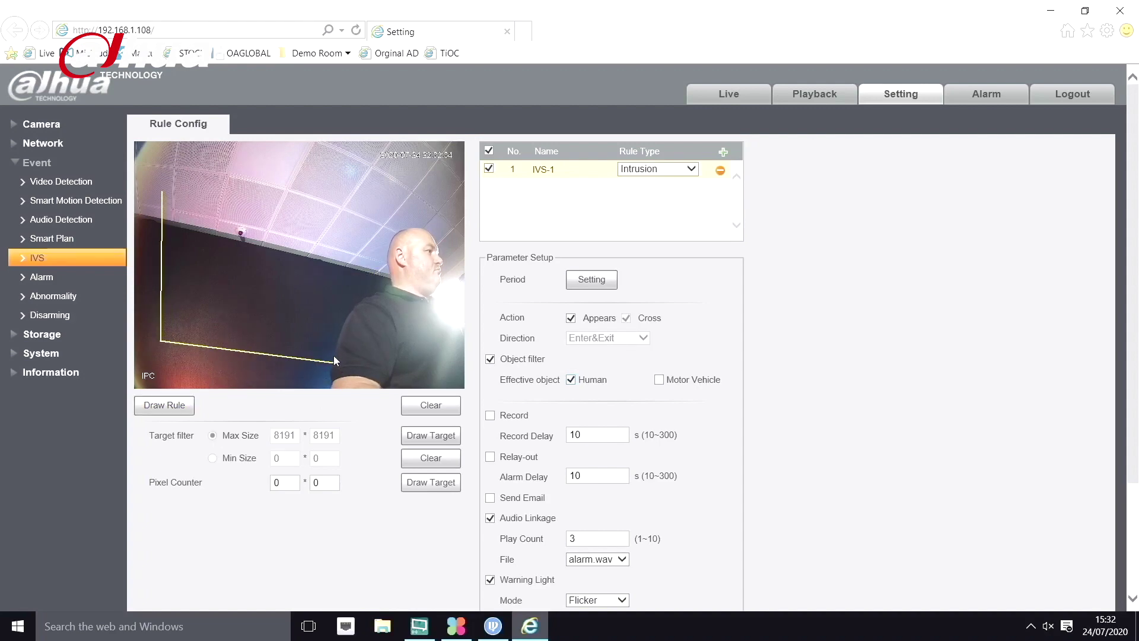
click(304, 346)
click(316, 181)
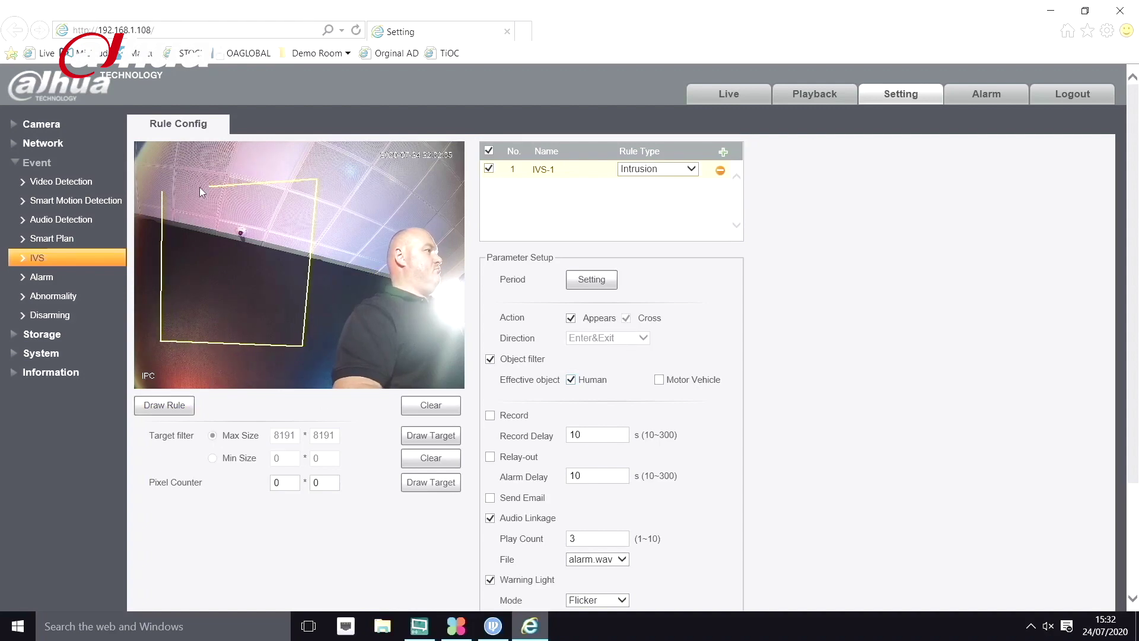
right_click(169, 195)
scroll(823, 341, down, 2)
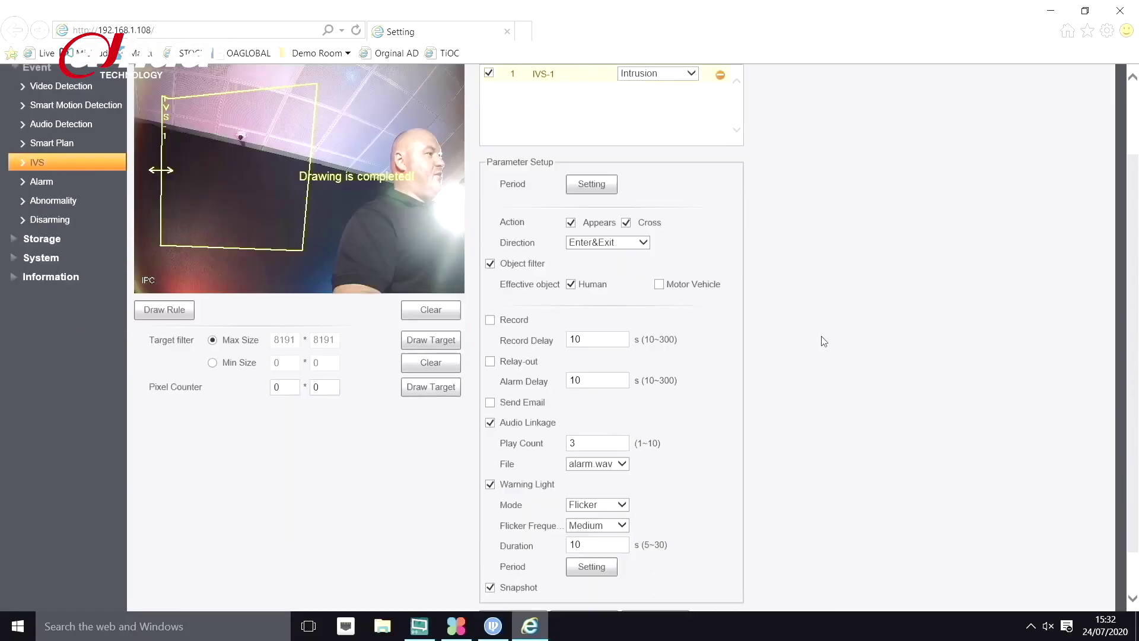
scroll(823, 341, down, 1)
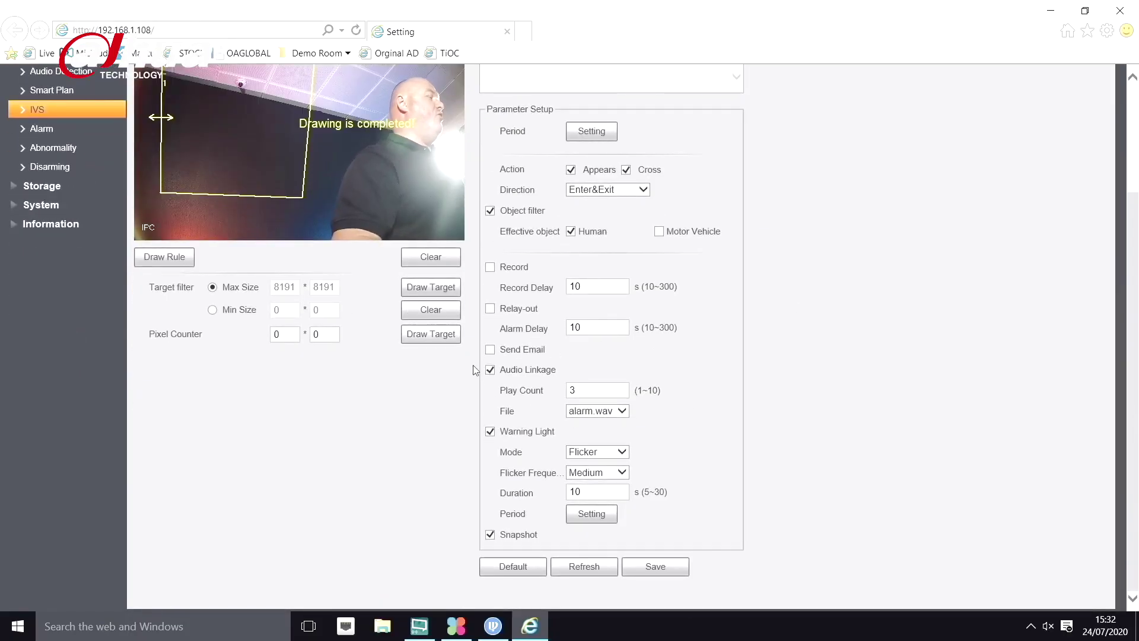